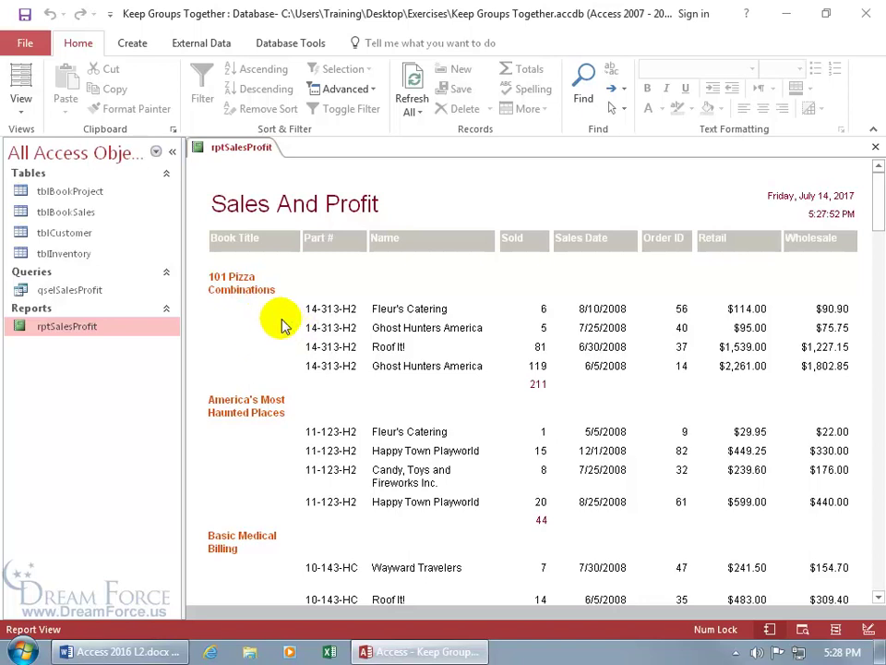
# Open rptSalesProfit in Print Preview and zoom in on the bottom of page 2.
pyautogui.rightClick(262, 155)
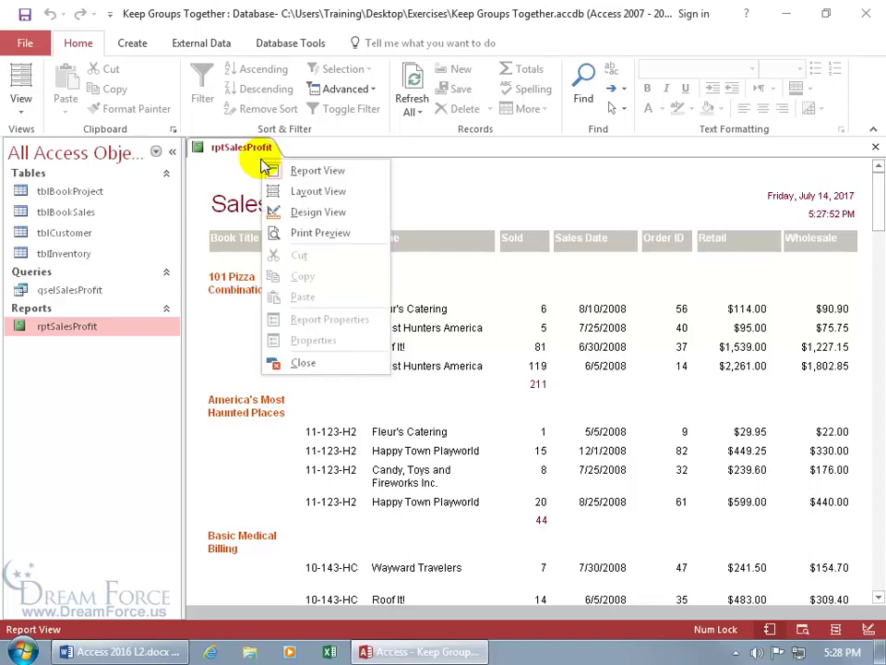
pyautogui.click(277, 233)
pyautogui.click(277, 232)
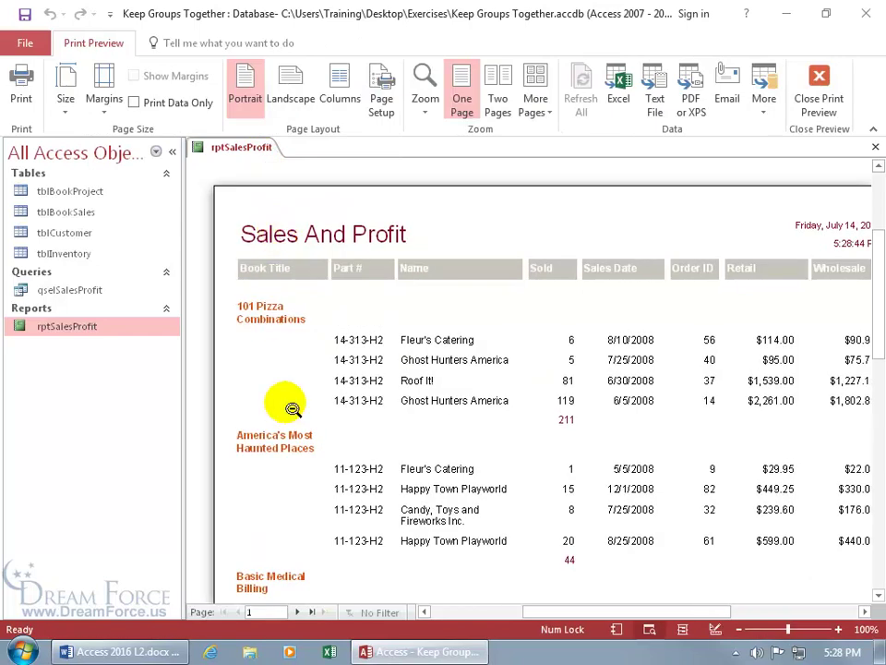
pyautogui.click(297, 613)
pyautogui.click(351, 561)
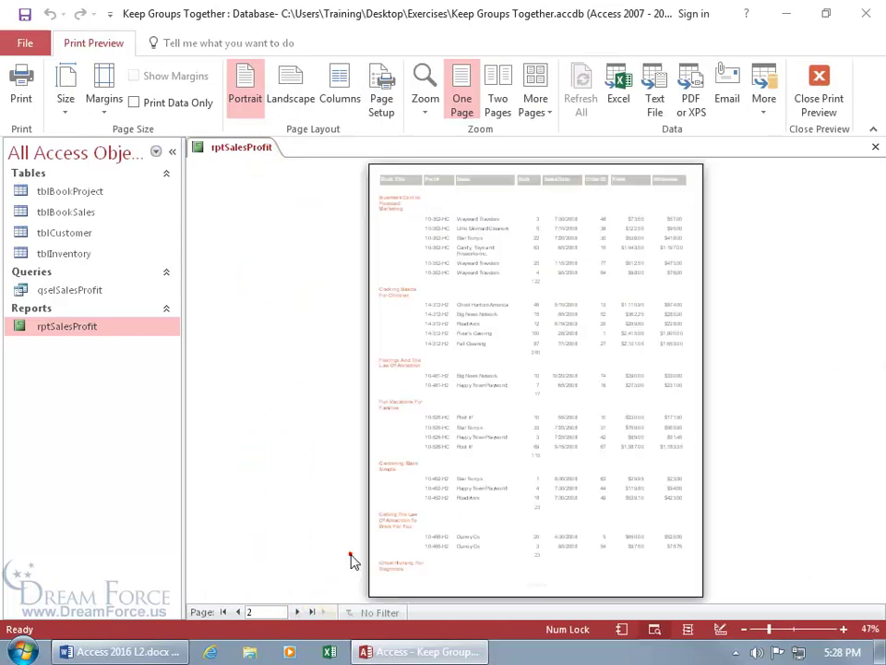
pyautogui.click(498, 577)
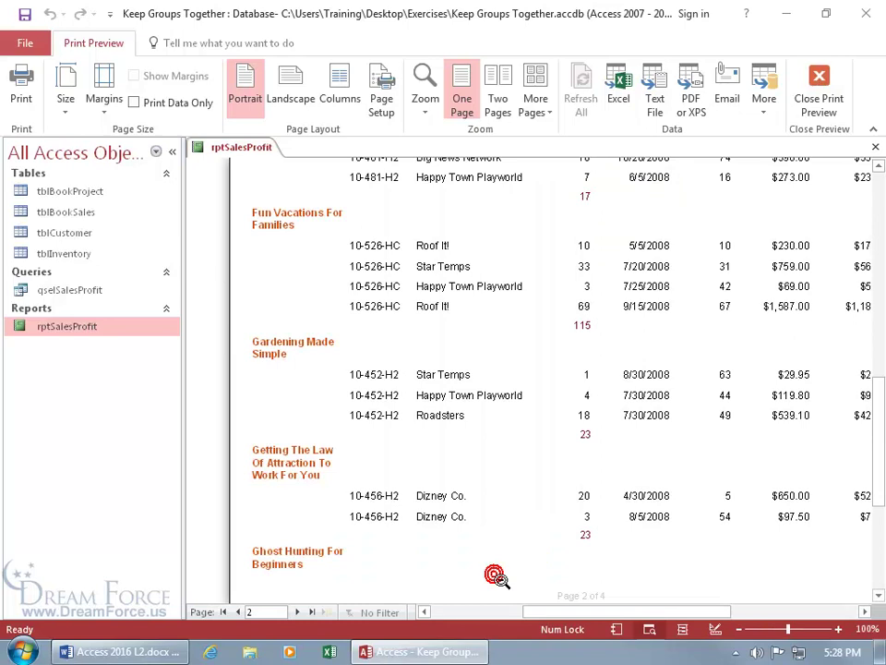
pyautogui.scroll(-1, 499, 578)
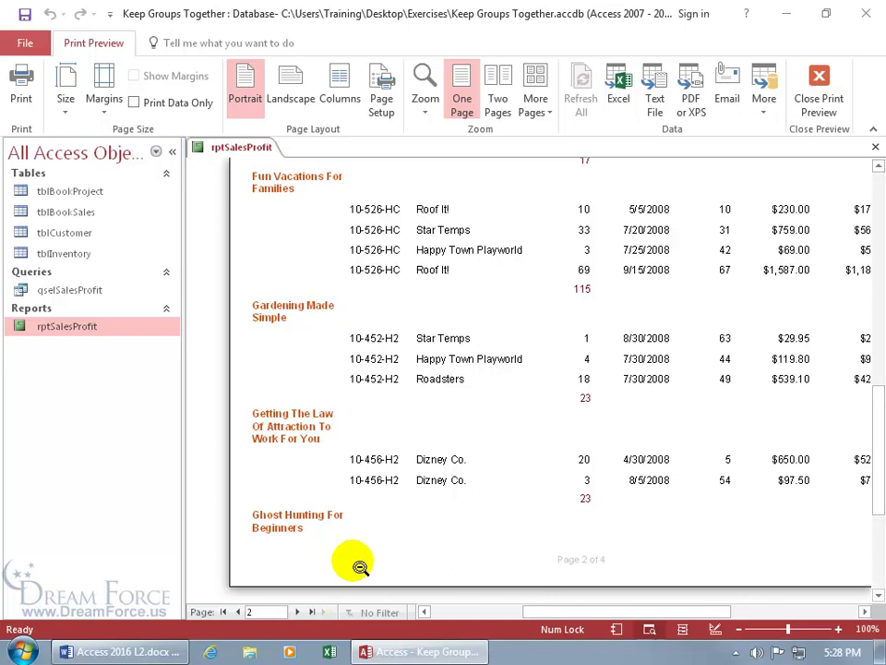
# Inspect the top of page 3, where Ghost Hunting For Beginners rows continue without their heading.
pyautogui.click(299, 614)
pyautogui.click(423, 457)
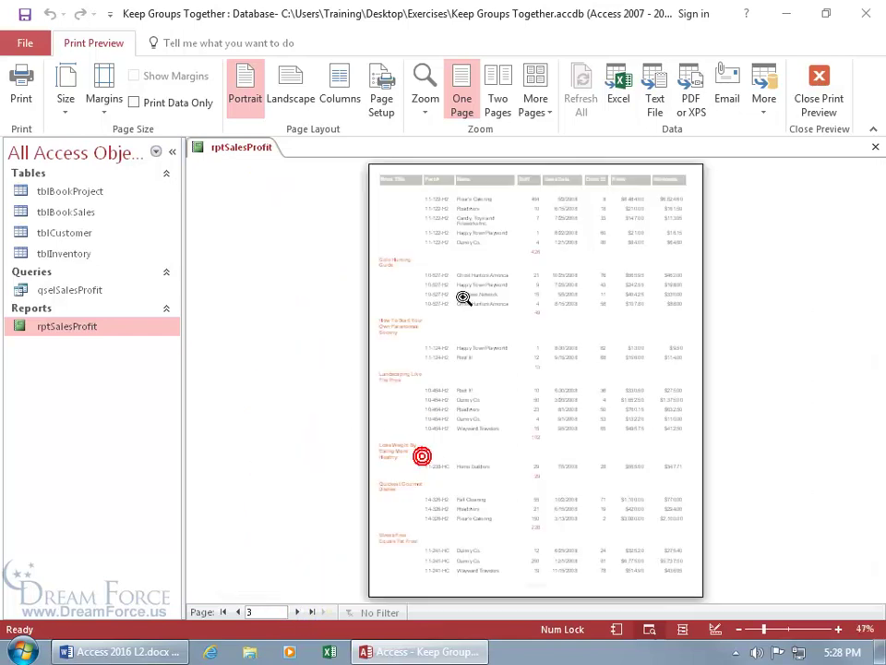
pyautogui.click(467, 203)
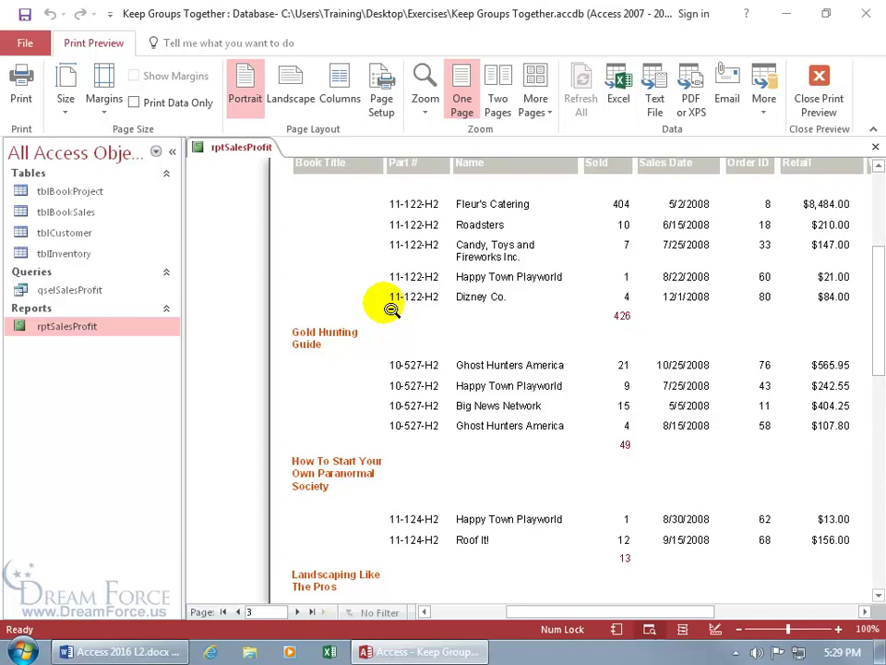
pyautogui.rightClick(392, 309)
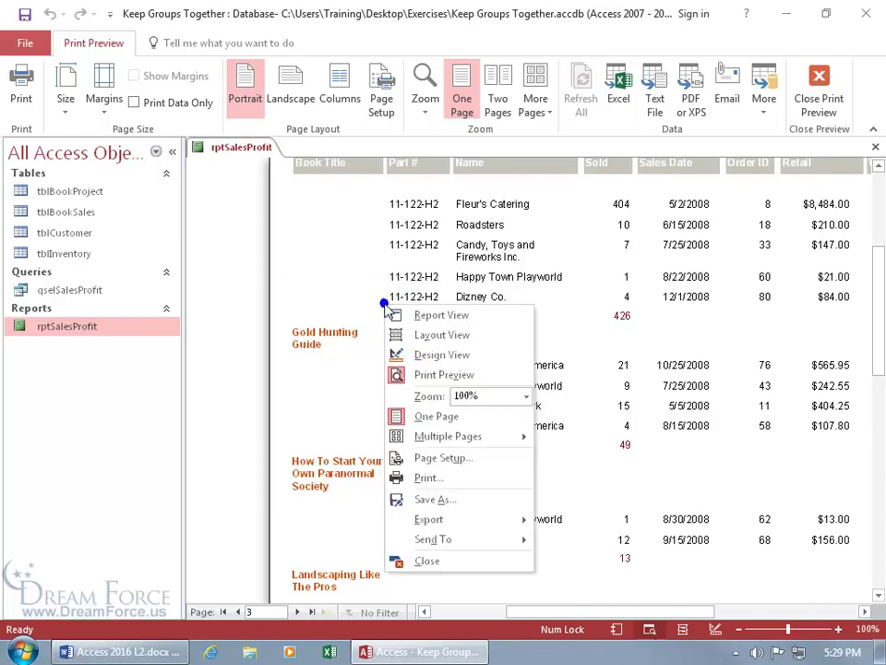
# In Design View, nudge the Page Header column labels up and shorten the Page Header section.
pyautogui.click(414, 343)
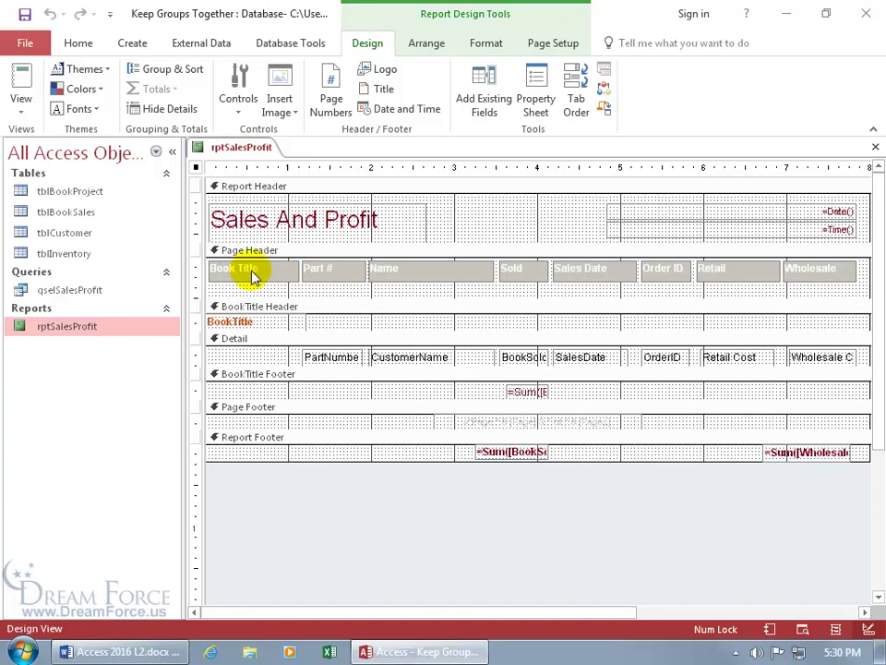
pyautogui.click(197, 269)
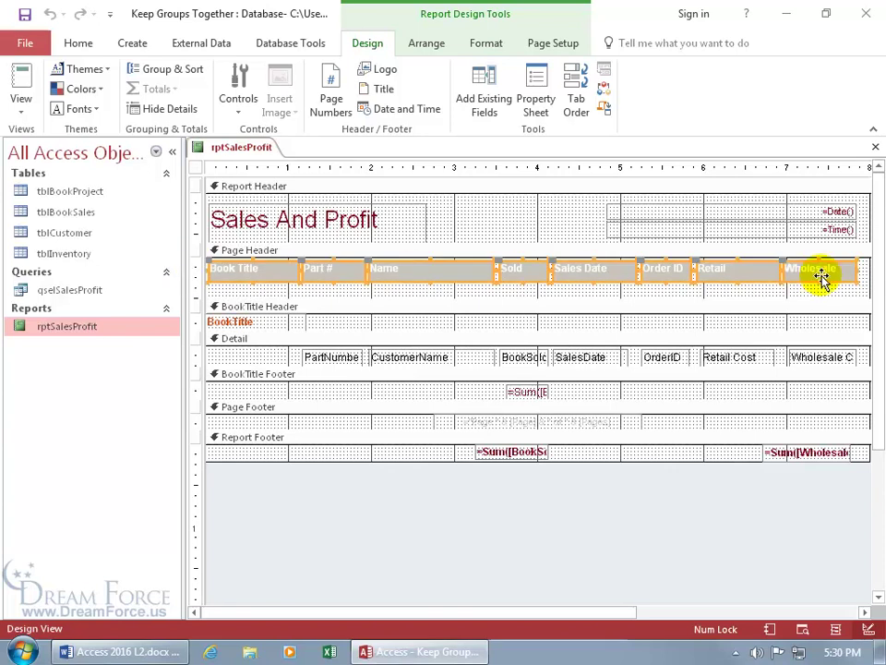
pyautogui.moveTo(822, 277); pyautogui.dragTo(823, 273)
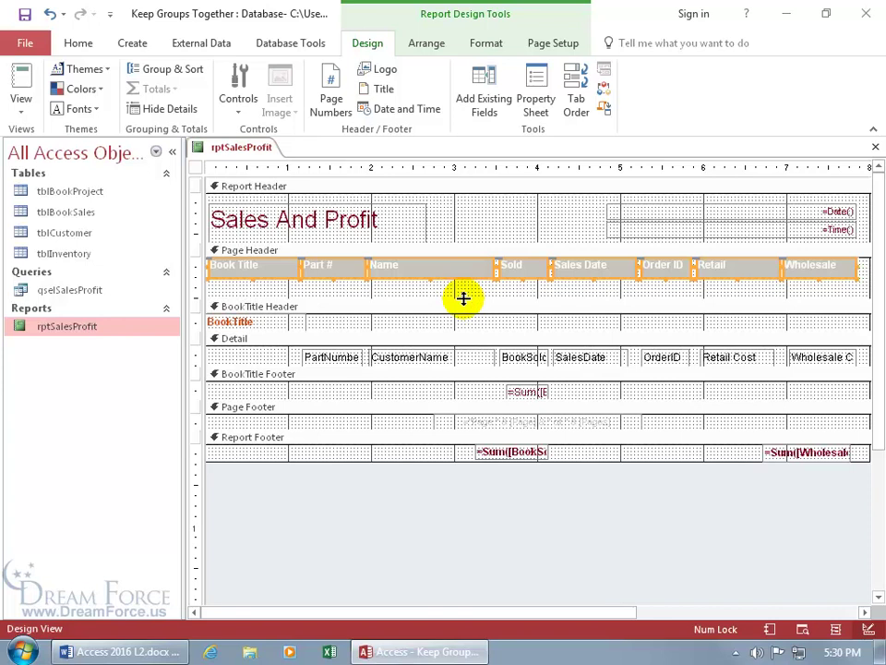
pyautogui.moveTo(464, 297); pyautogui.dragTo(463, 275)
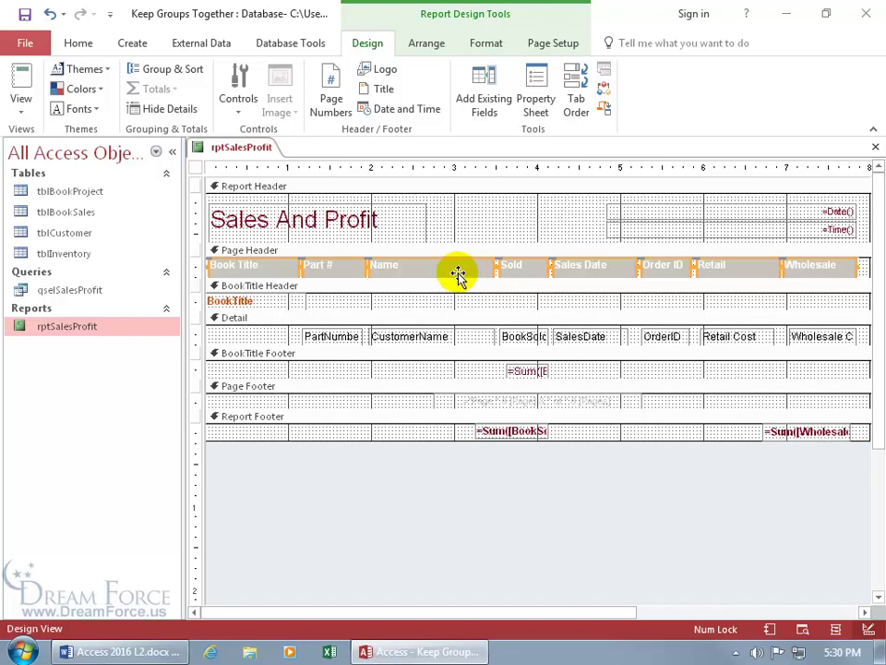
pyautogui.rightClick(245, 150)
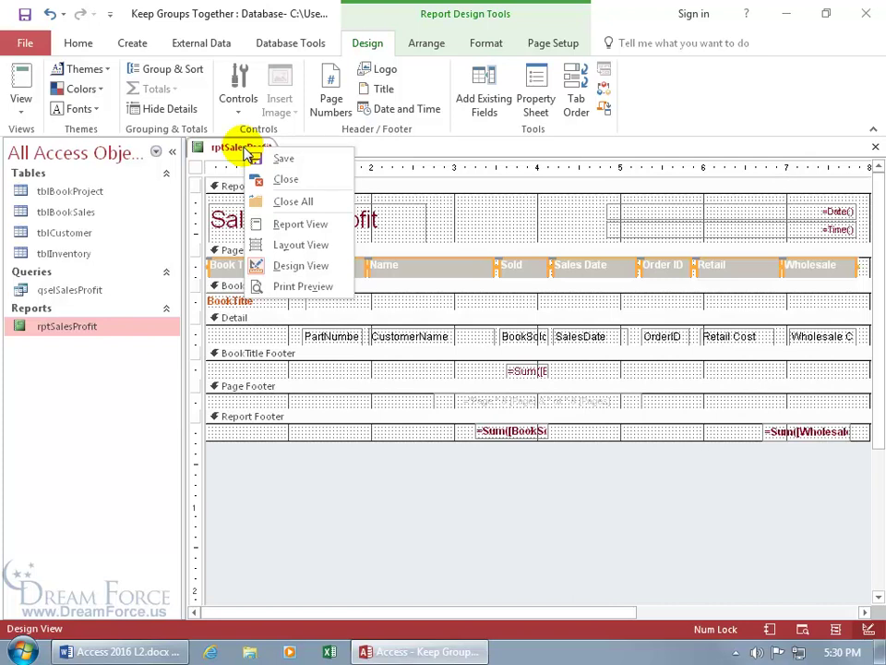
# Preview the report again and zoom in near the bottom of page 2.
pyautogui.click(289, 286)
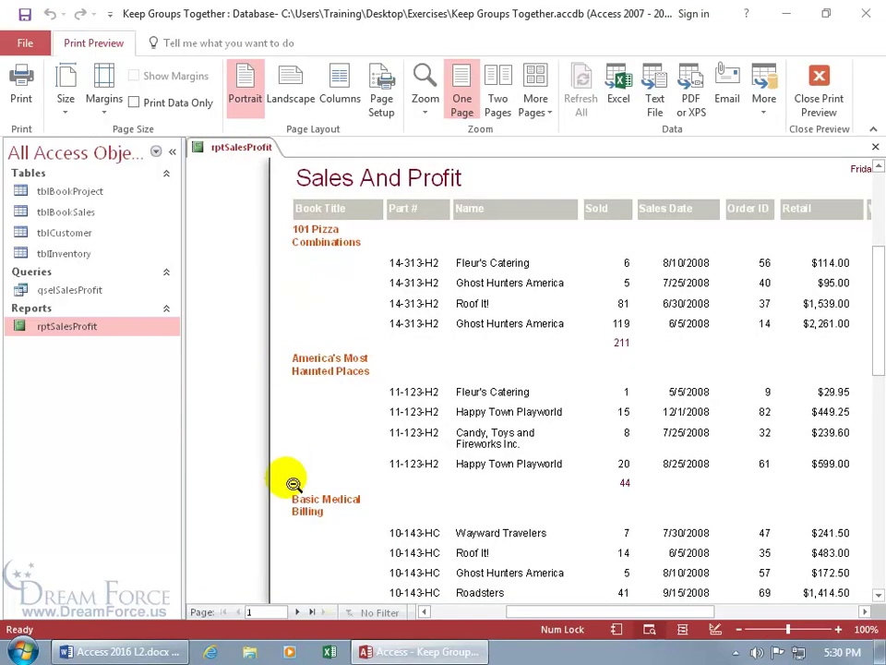
pyautogui.click(297, 611)
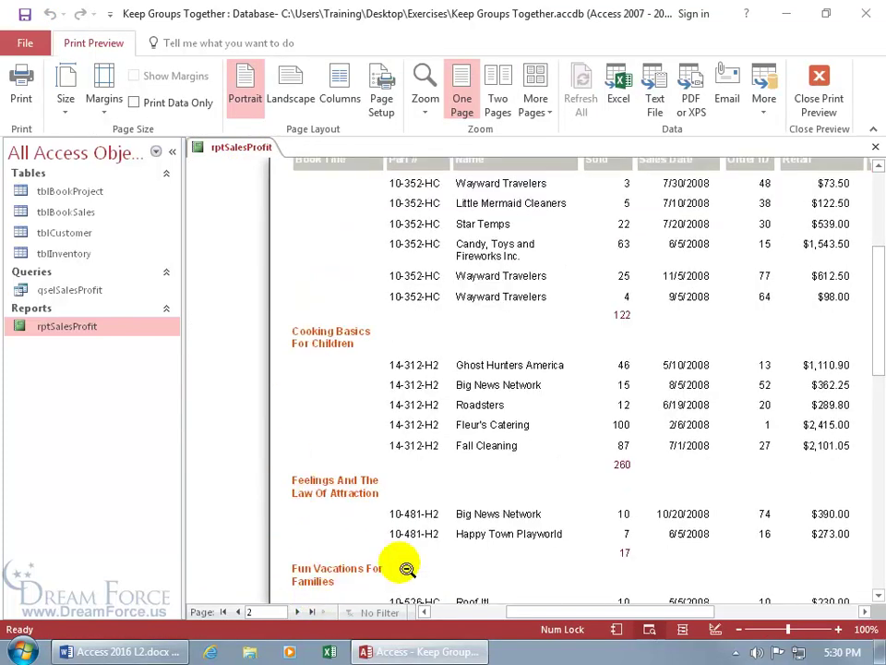
pyautogui.click(397, 563)
pyautogui.click(466, 561)
pyautogui.scroll(-1, 444, 558)
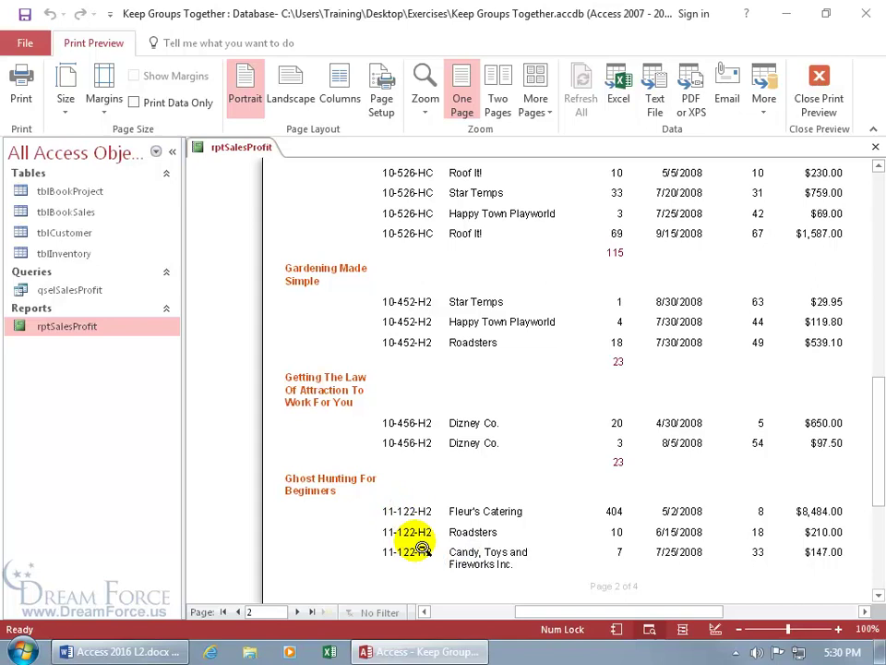
# Check page 3, which still opens with leftover rows split from a book group.
pyautogui.click(297, 613)
pyautogui.click(583, 292)
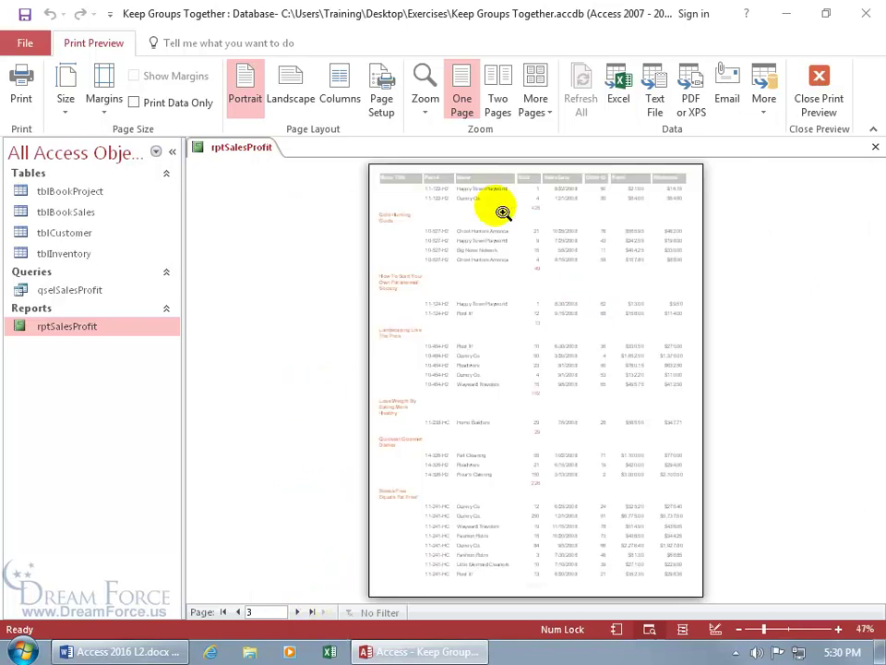
pyautogui.click(480, 192)
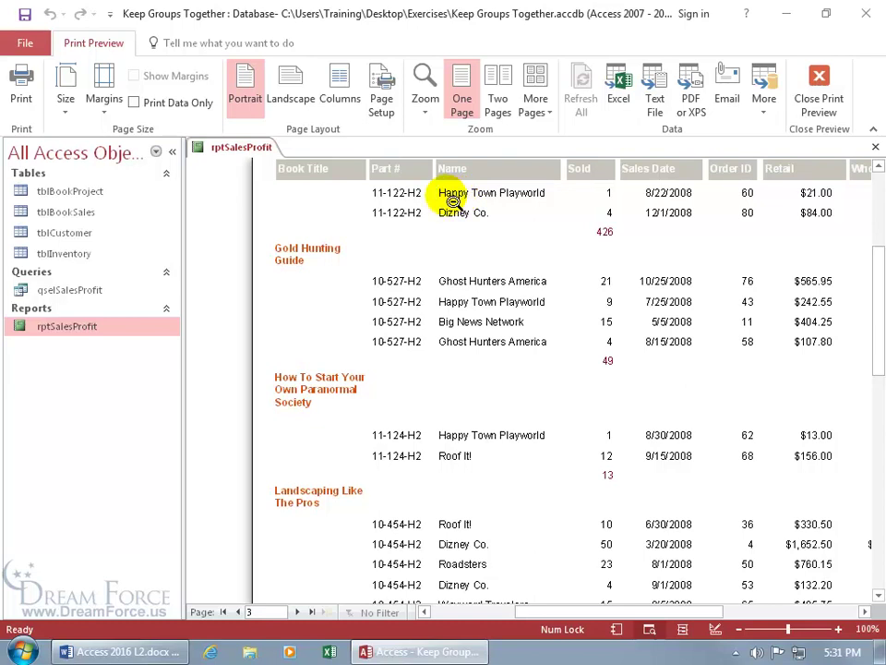
pyautogui.rightClick(450, 194)
# In Design View, show the Group, Sort, and Total pane with all BookTitle group options expanded.
pyautogui.click(485, 249)
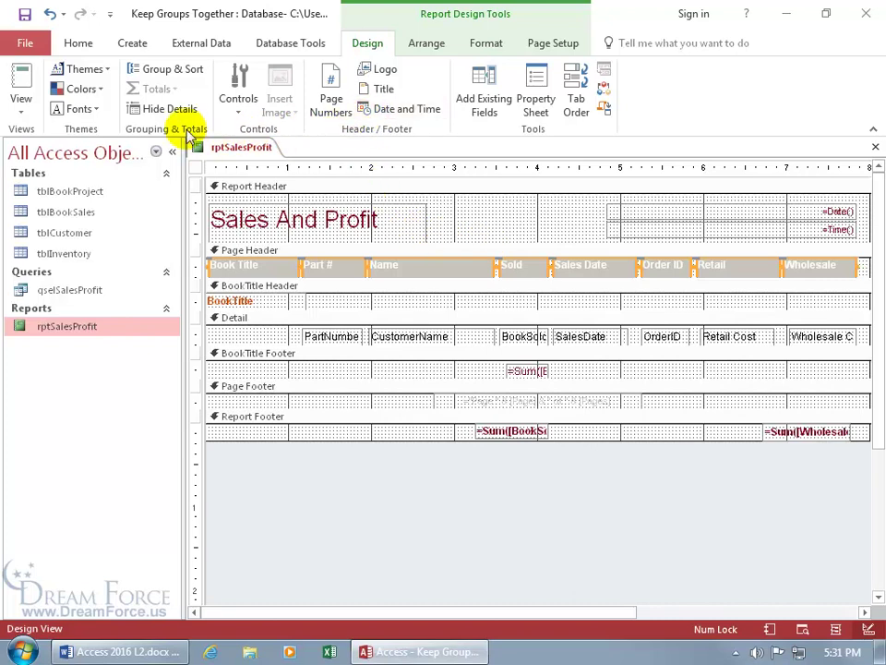
pyautogui.click(174, 69)
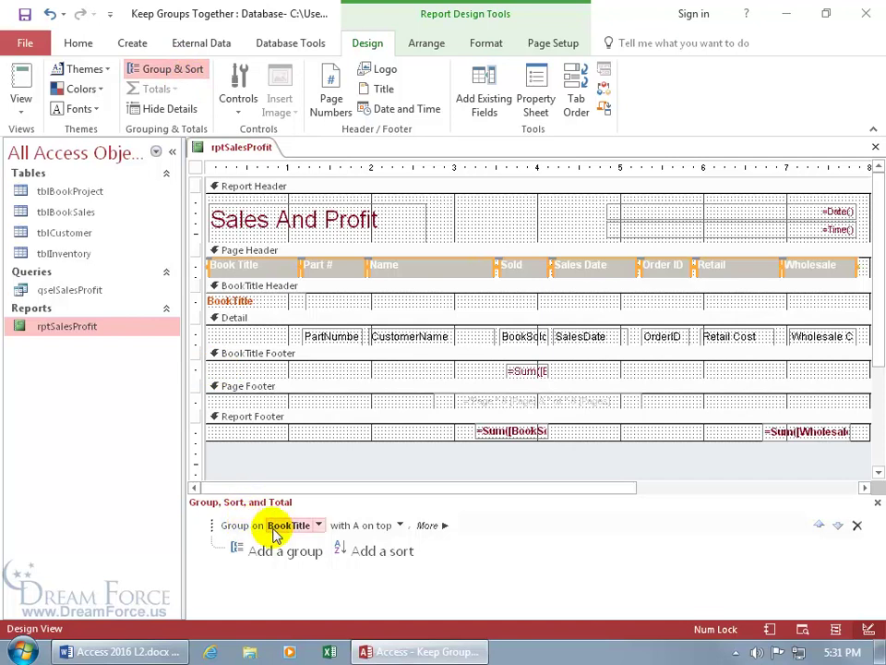
pyautogui.click(428, 526)
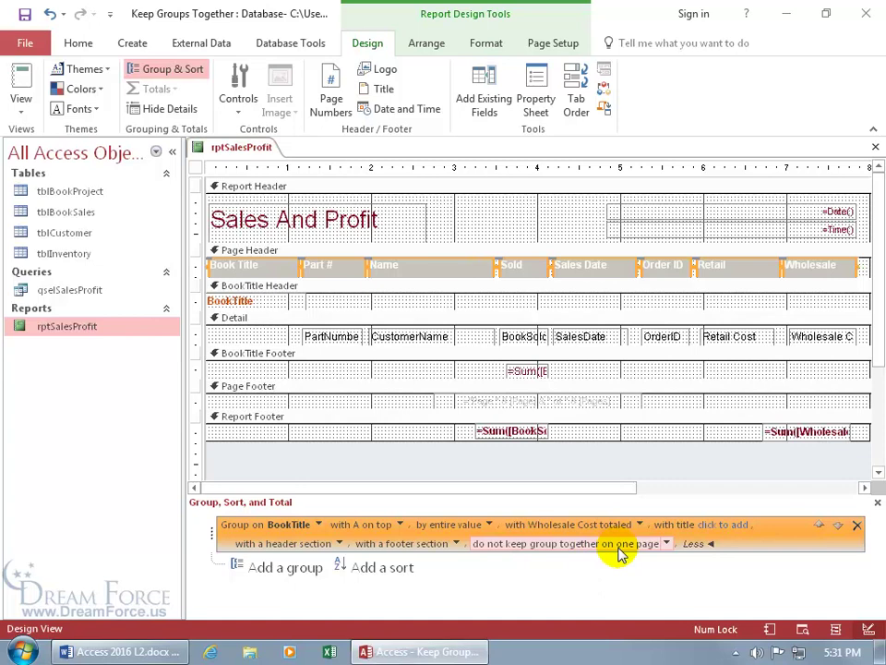
# Set the BookTitle group to 'keep whole group together on one page'.
pyautogui.click(667, 546)
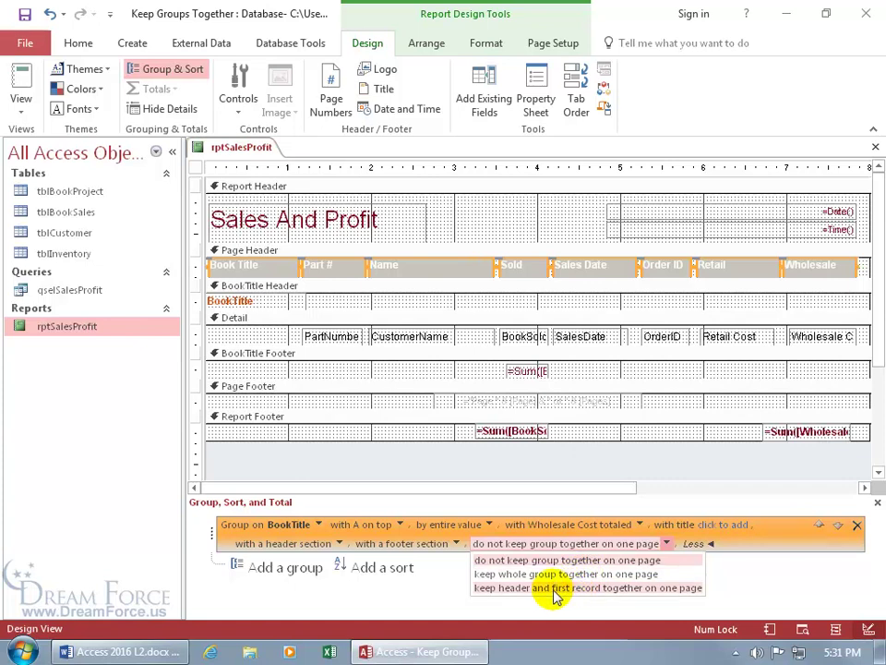
pyautogui.click(616, 574)
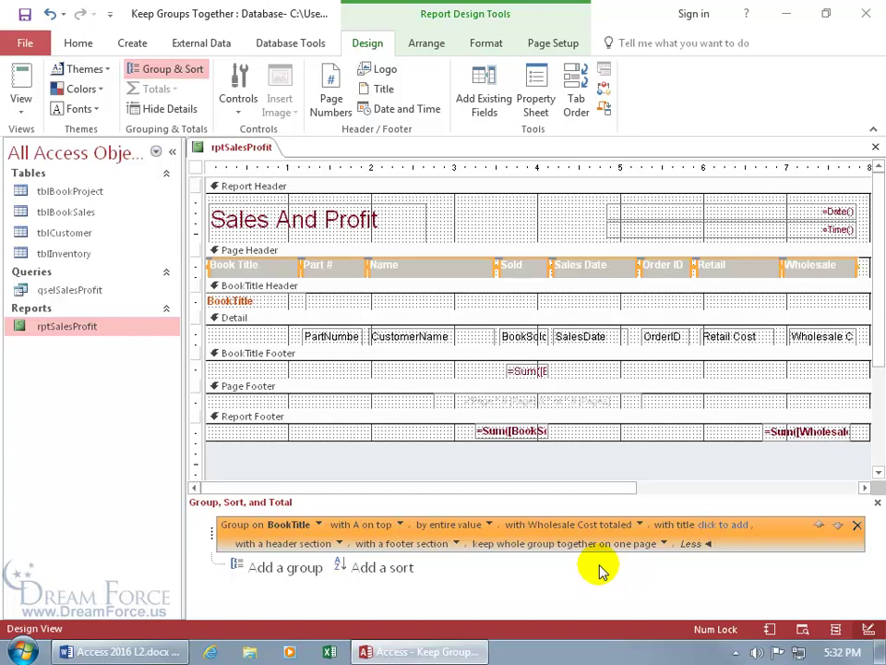
pyautogui.rightClick(242, 150)
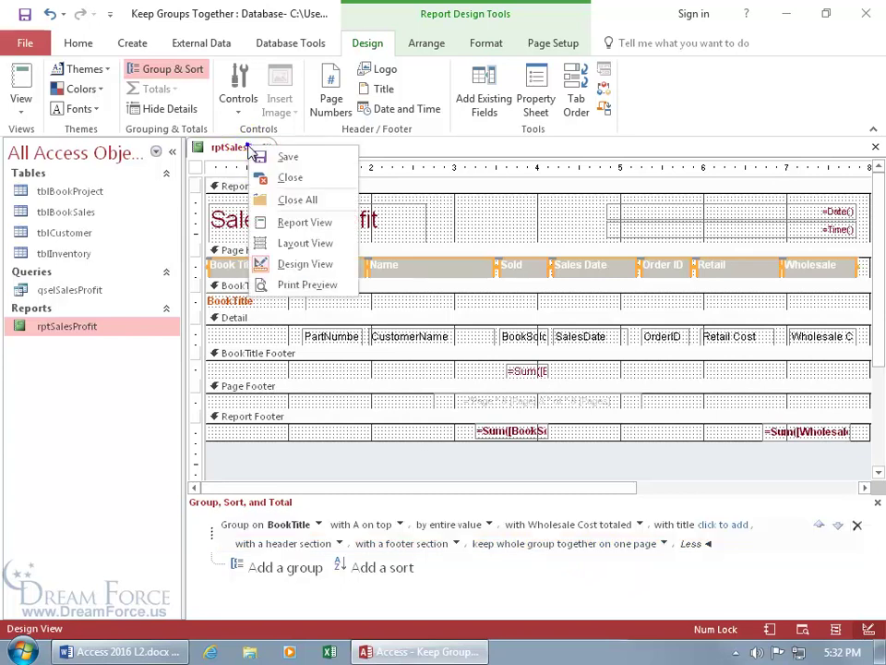
# Preview the report and check pages 1 and 2 for split book groups.
pyautogui.click(294, 283)
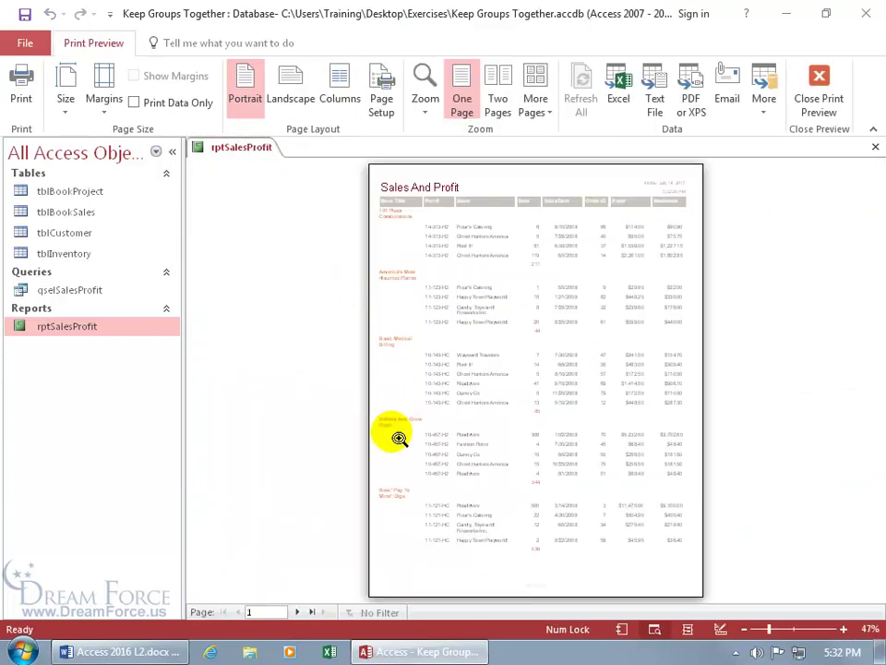
pyautogui.click(421, 525)
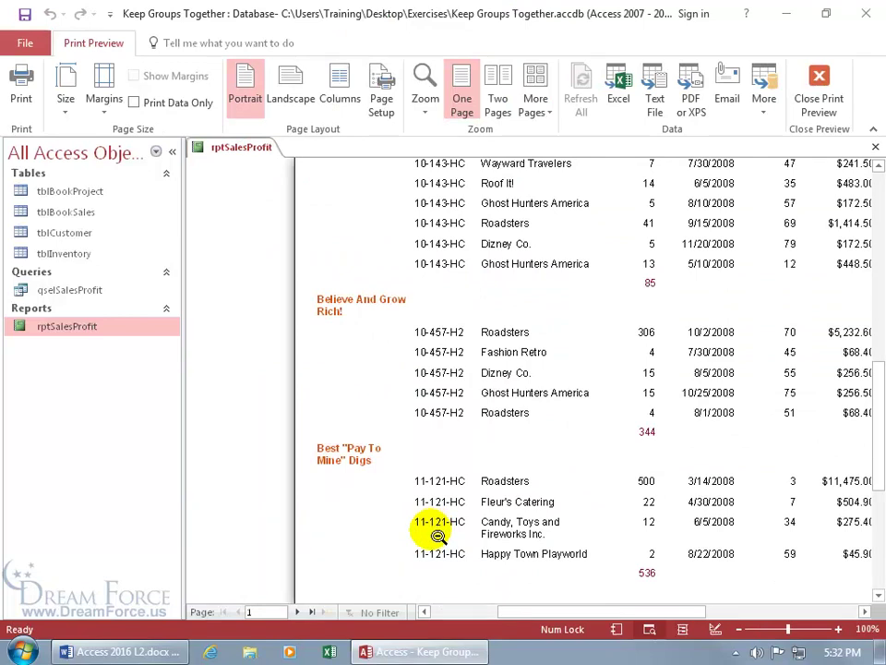
pyautogui.scroll(-3, 437, 535)
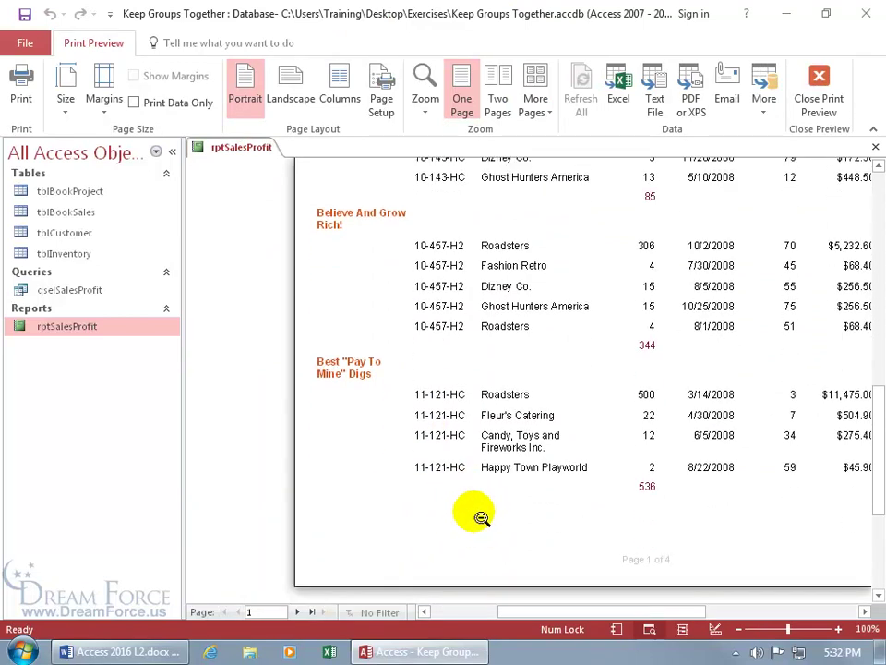
pyautogui.click(298, 616)
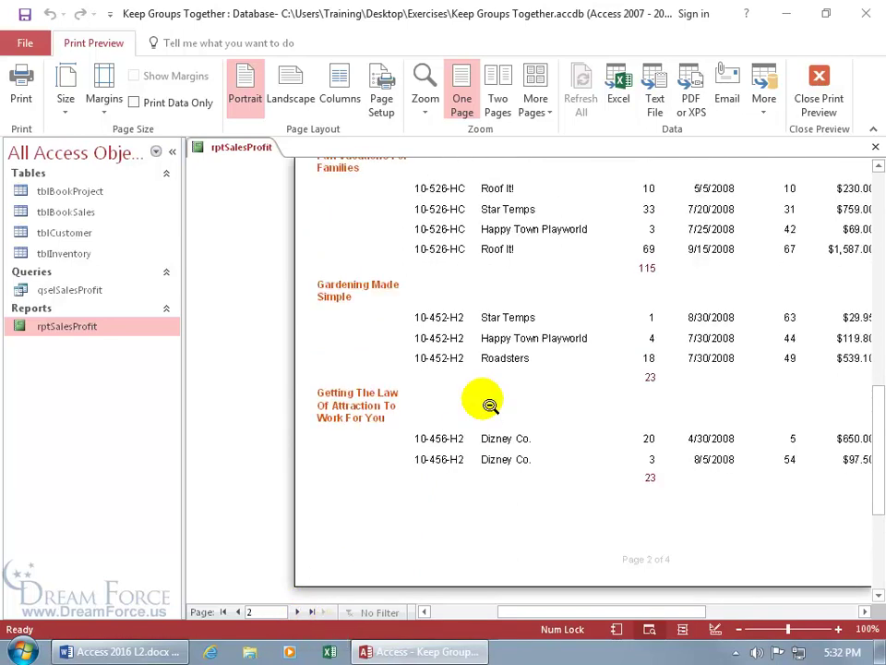
pyautogui.click(440, 298)
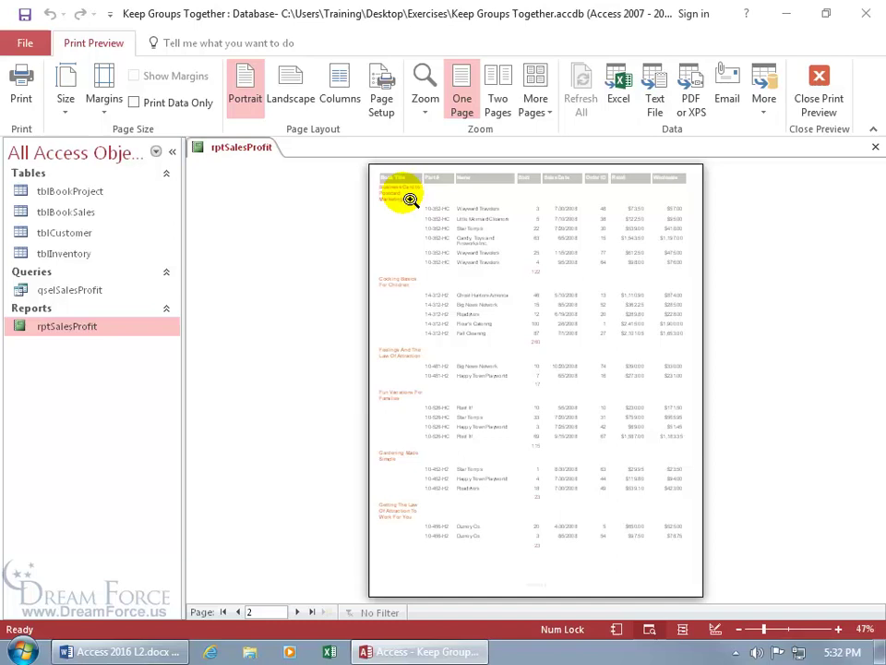
pyautogui.click(459, 554)
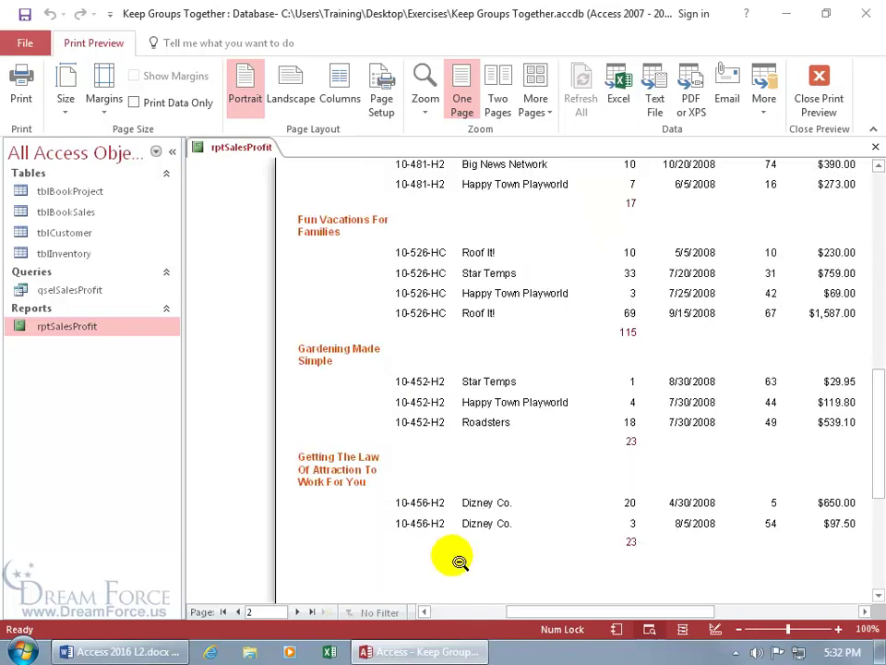
pyautogui.scroll(-2, 457, 559)
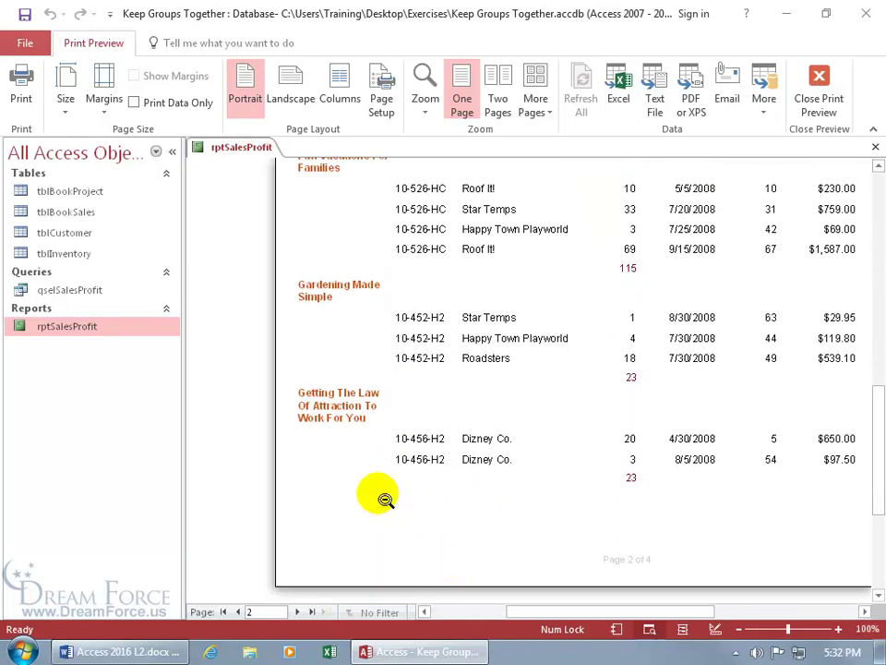
# Confirm page 3 now starts with the Ghost Hunting For Beginners heading and its rows.
pyautogui.click(297, 612)
pyautogui.click(490, 346)
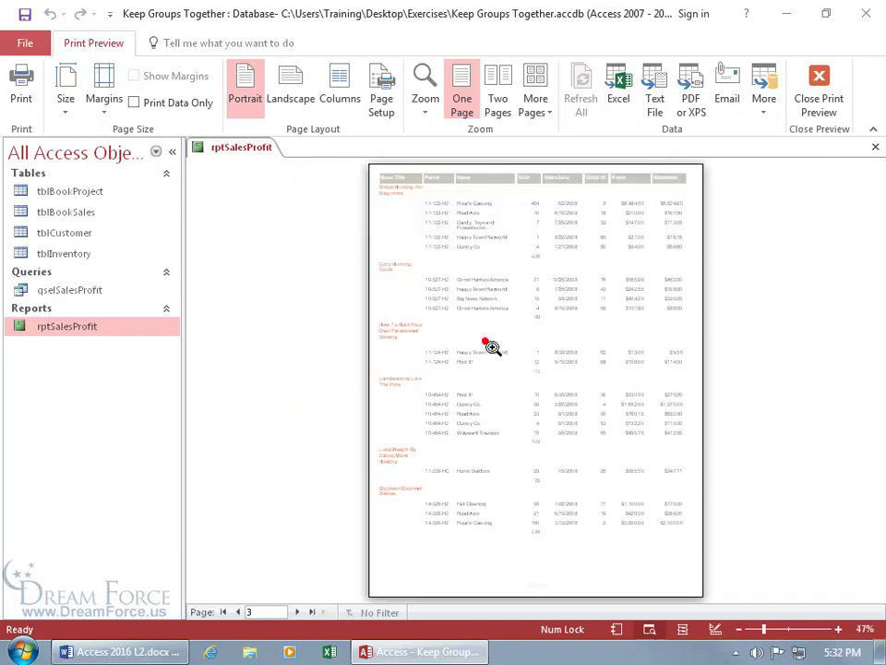
pyautogui.click(452, 200)
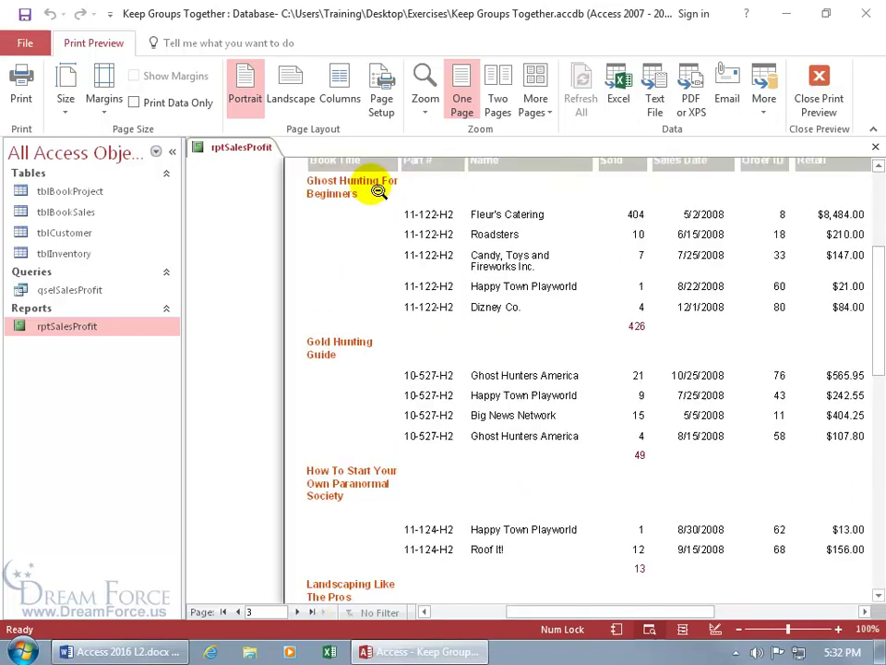